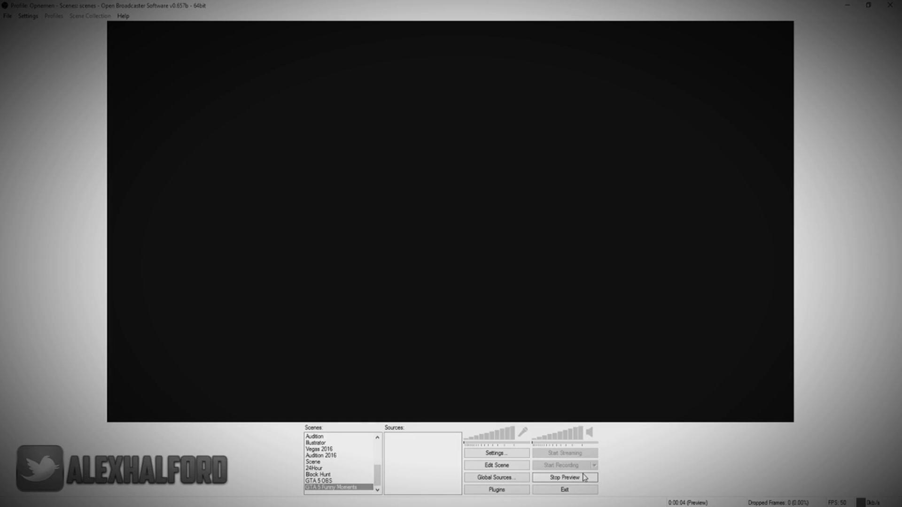
Step: Open the application search and enter 'grand'
key(super)
text(grand)
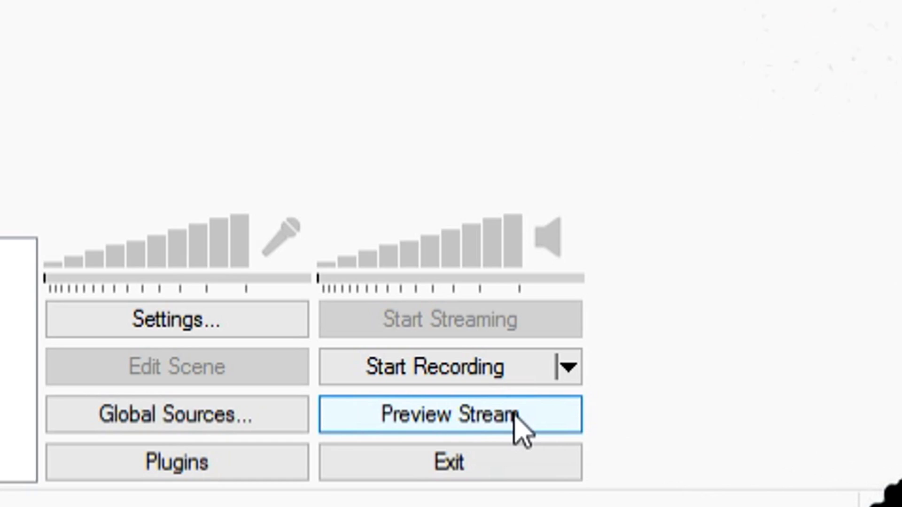
right_click(443, 453)
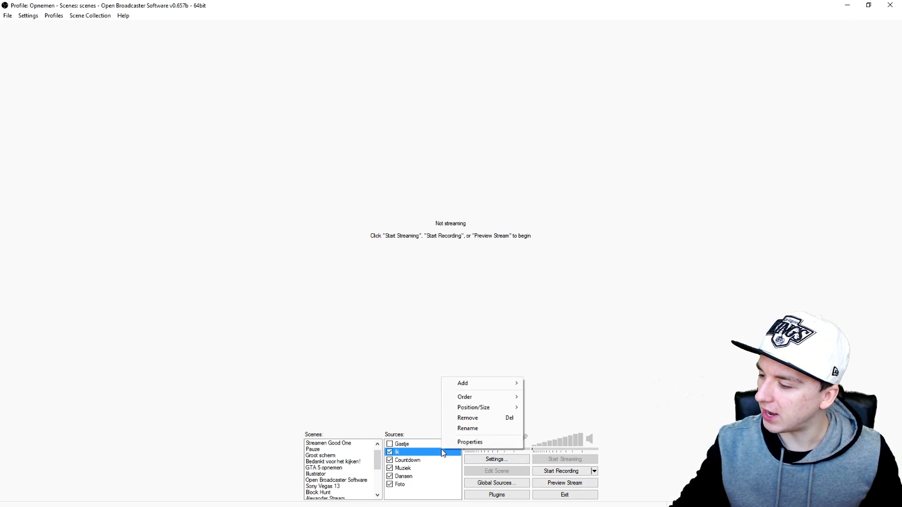
click(443, 351)
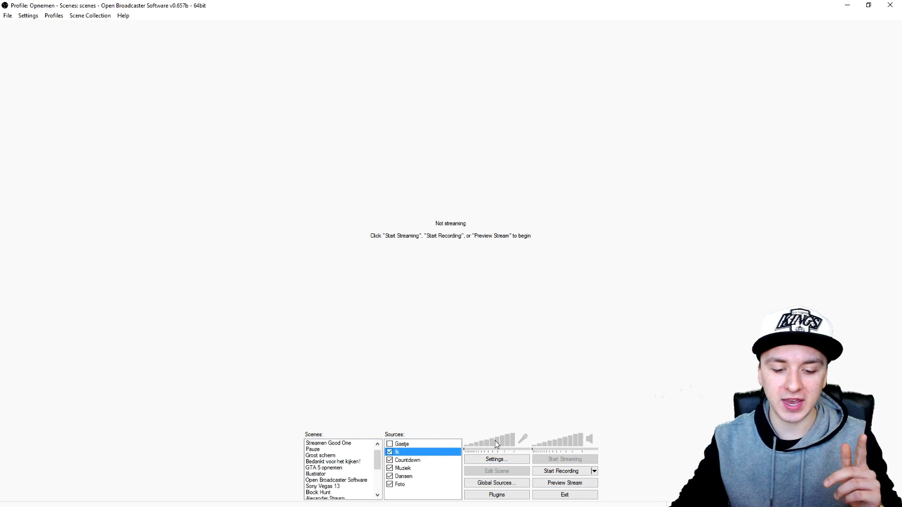
click(399, 485)
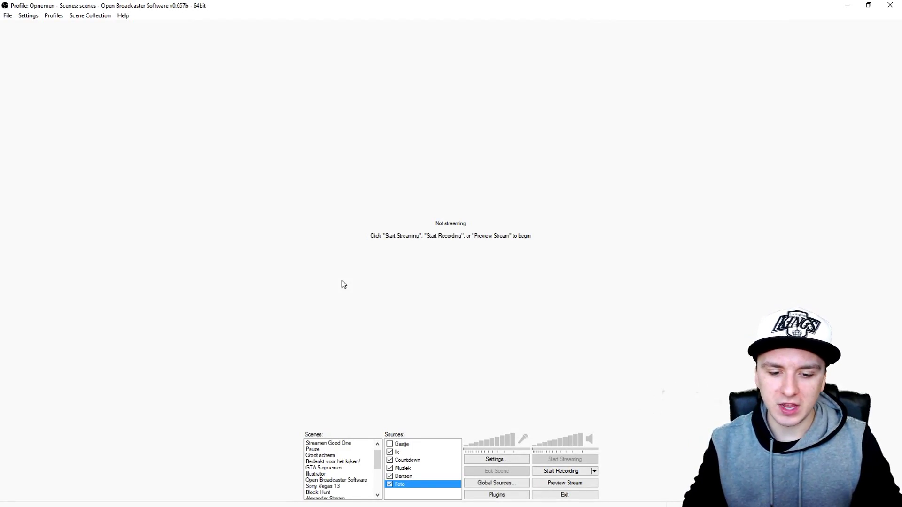
Step: Add a new scene named BF4 to the Scenes list and start its preview
scroll(348, 469, down, 4)
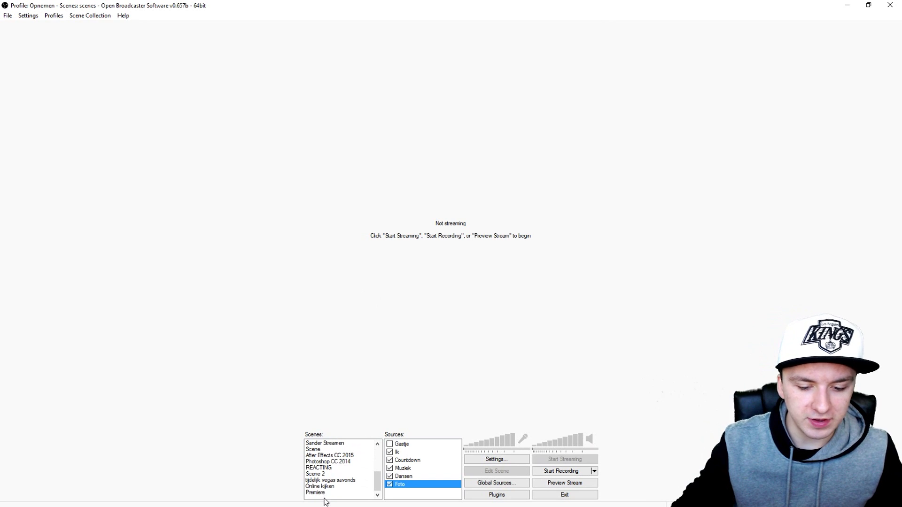
right_click(329, 499)
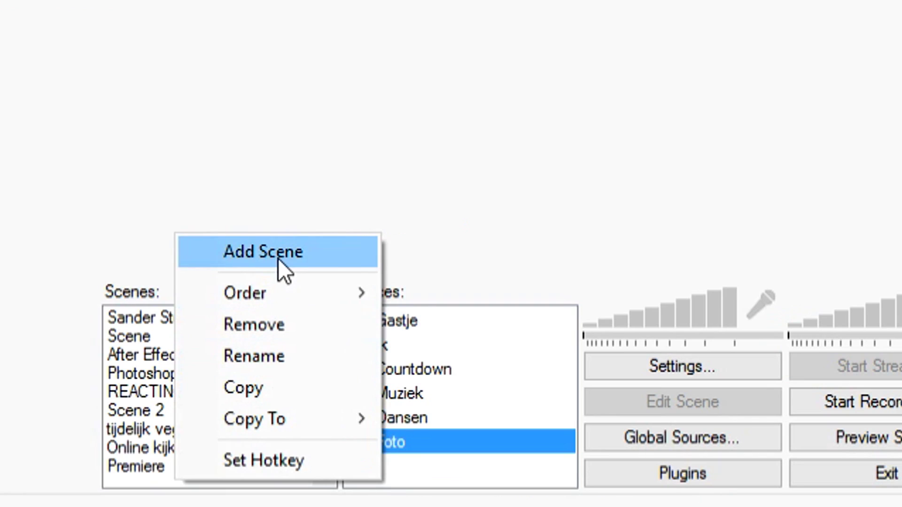
click(362, 423)
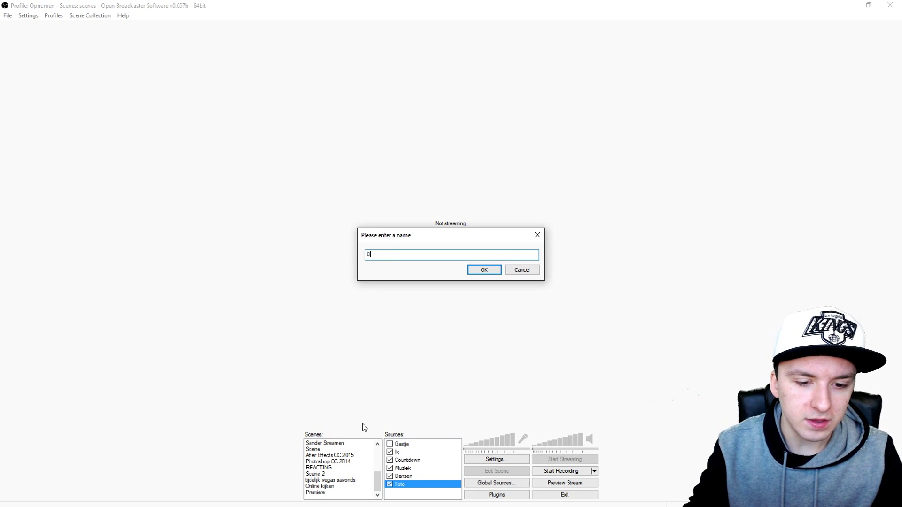
text(BF4)
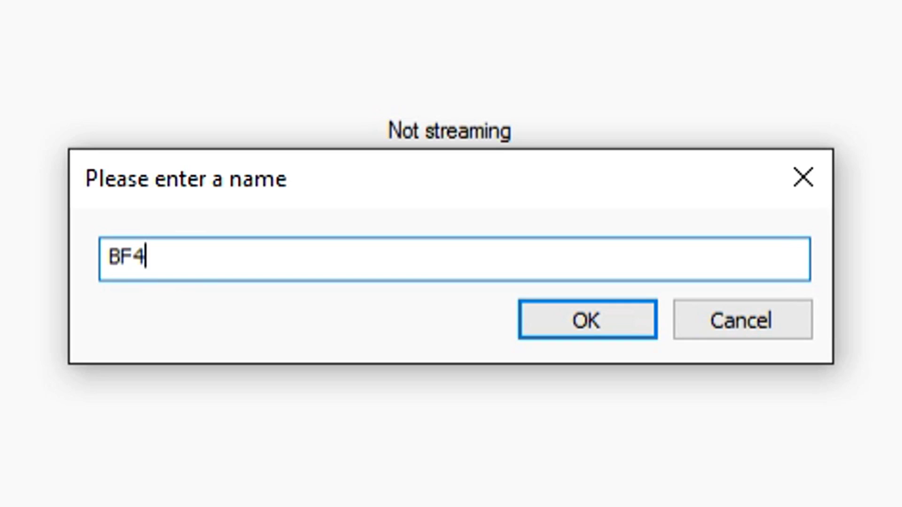
key(Return)
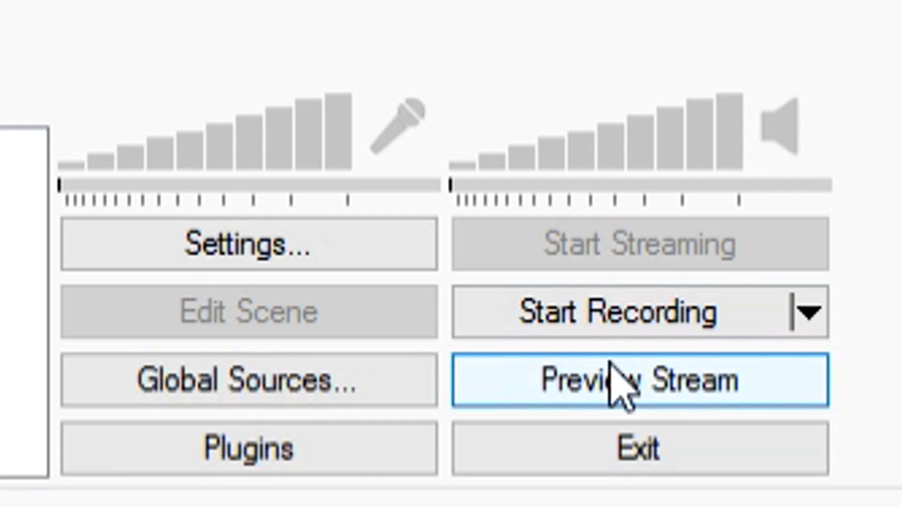
click(562, 483)
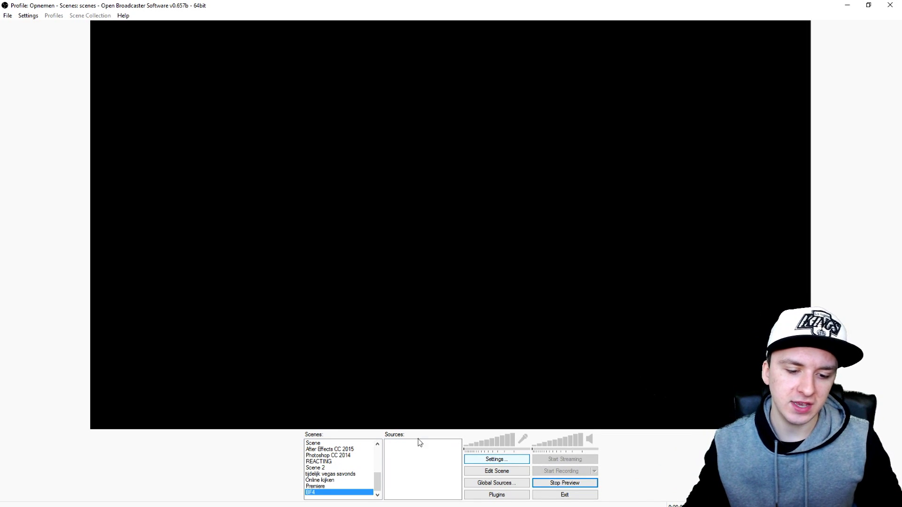
Step: Add a Game Capture source named 'Game' to the BF4 scene
right_click(422, 463)
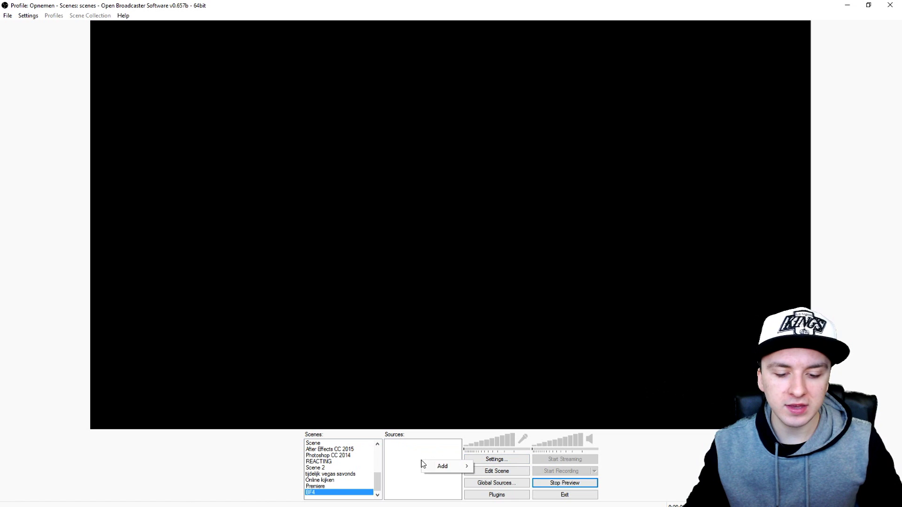
mouse_move(431, 470)
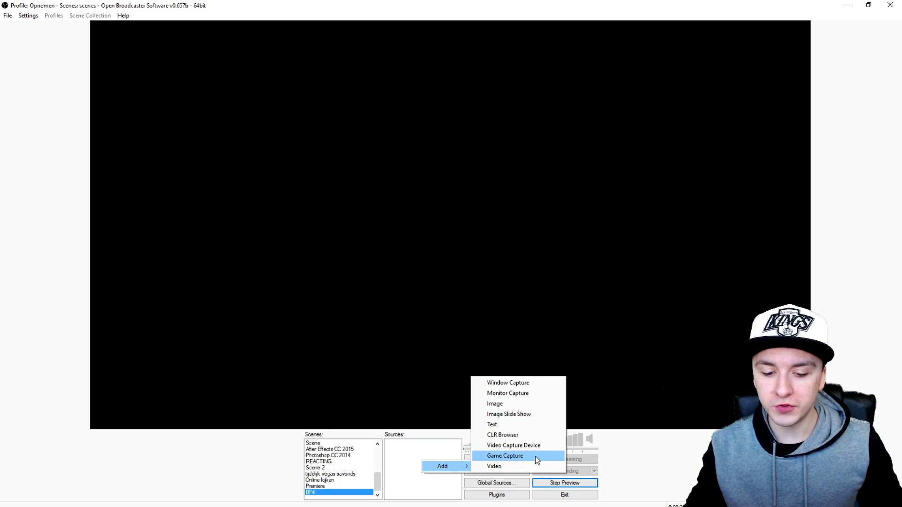
click(535, 457)
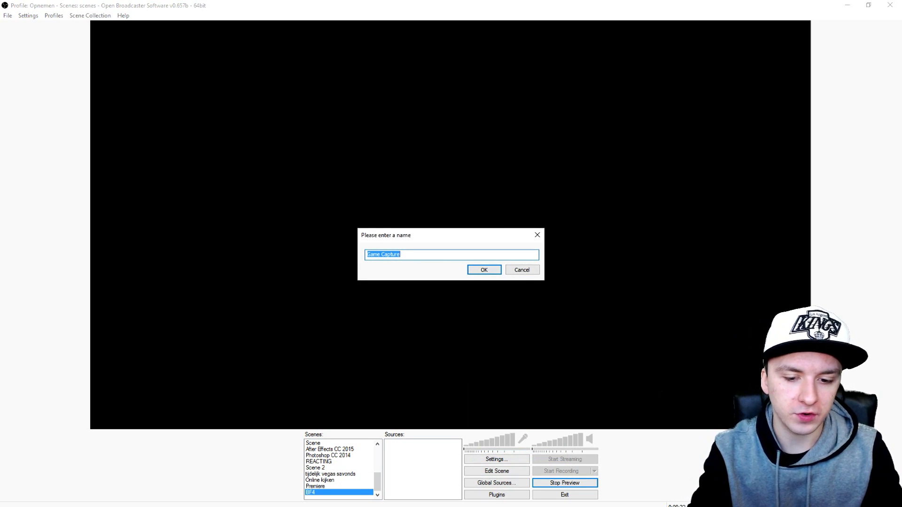
text(Game)
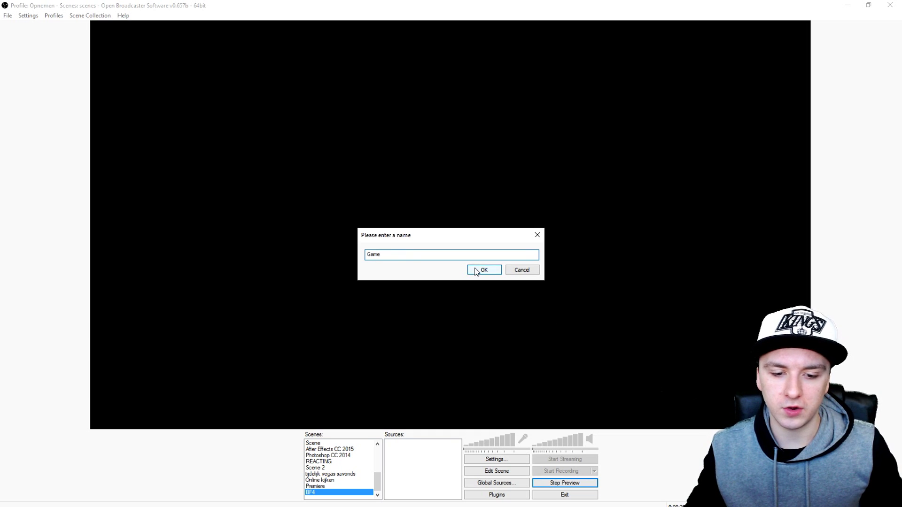
click(476, 271)
Step: Target [bf4]: Battlefield 4, with Stretch image to screen and Ignore aspect ratio enabled
drag(277, 28, 554, 106)
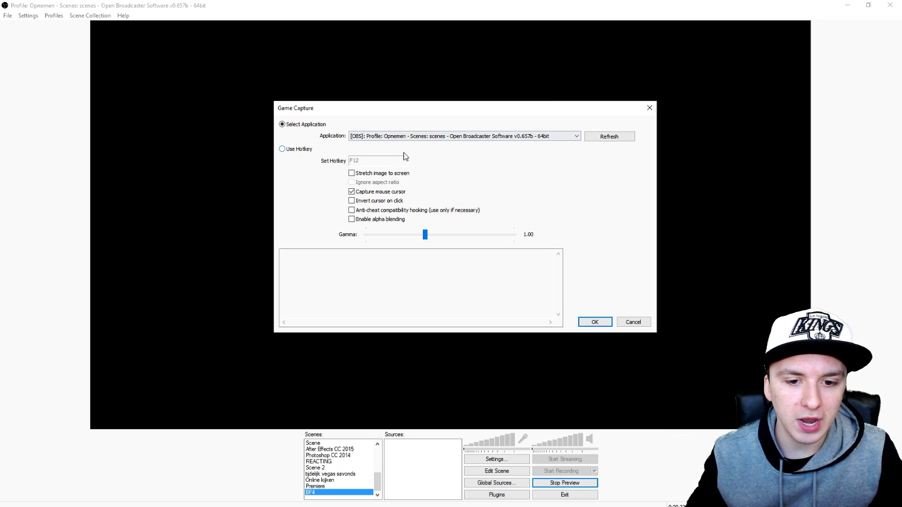
click(418, 137)
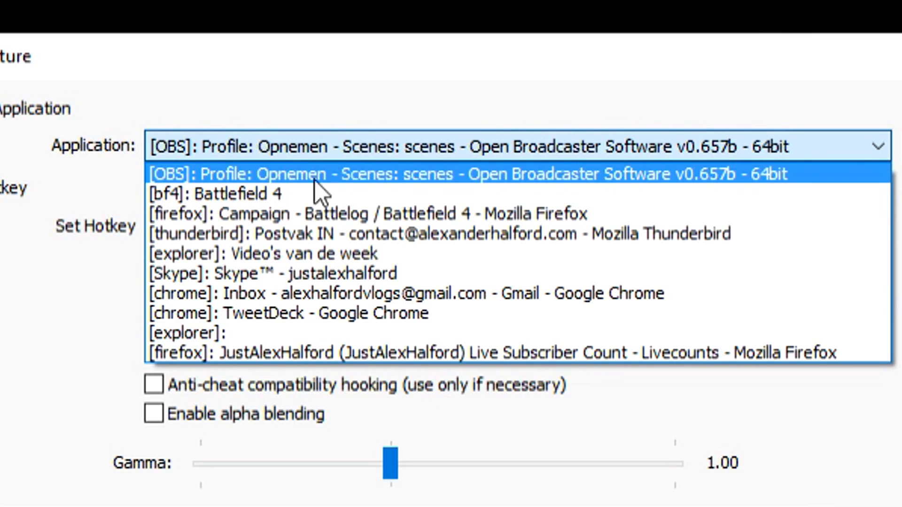
click(283, 193)
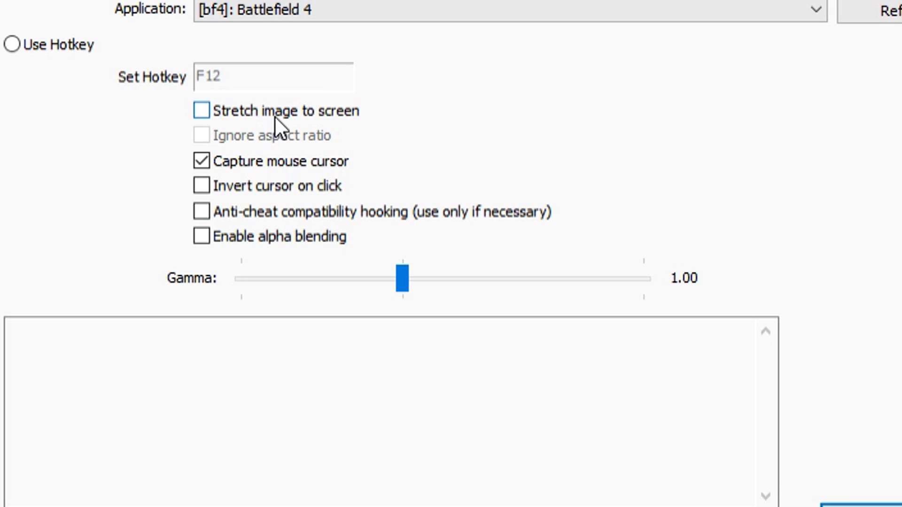
click(379, 173)
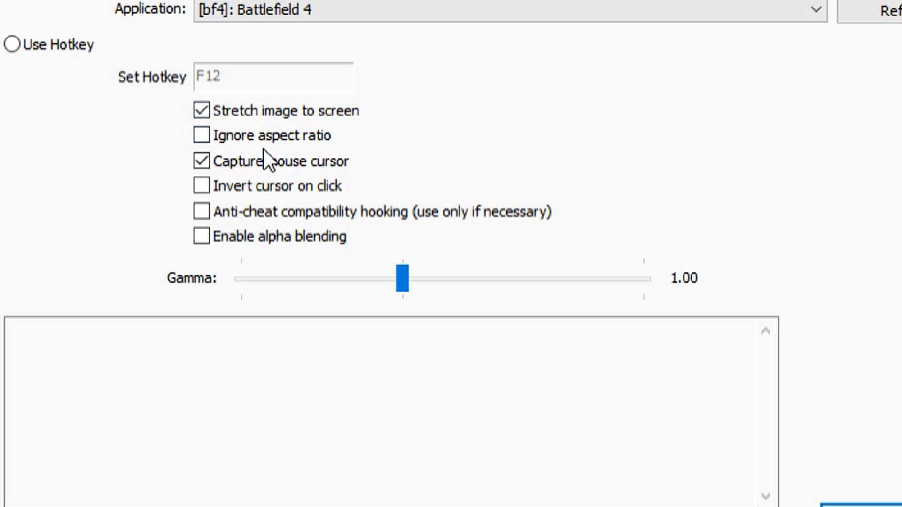
click(269, 137)
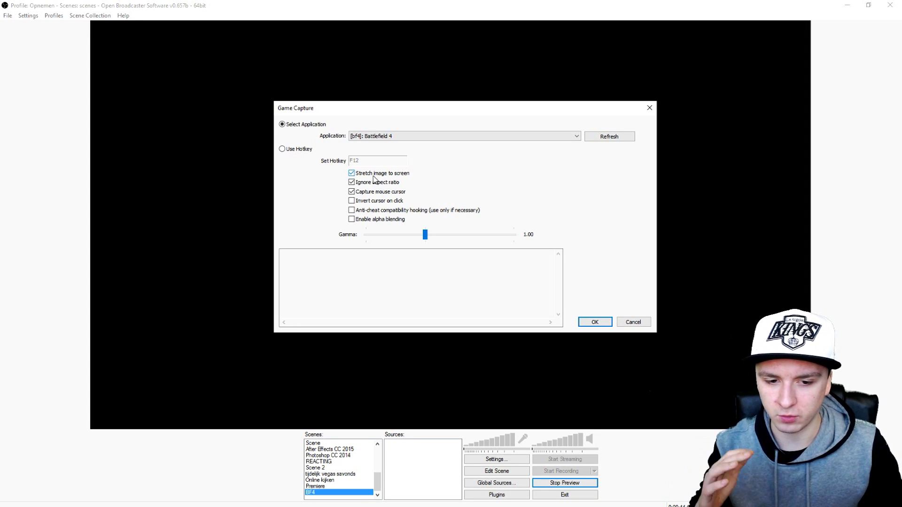
Step: Confirm the game capture settings, then switch off the Game source
click(595, 321)
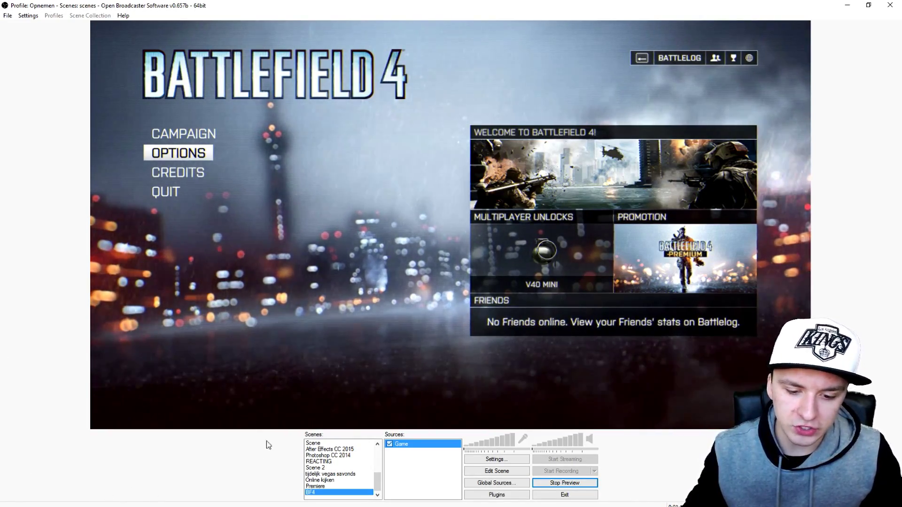
click(389, 445)
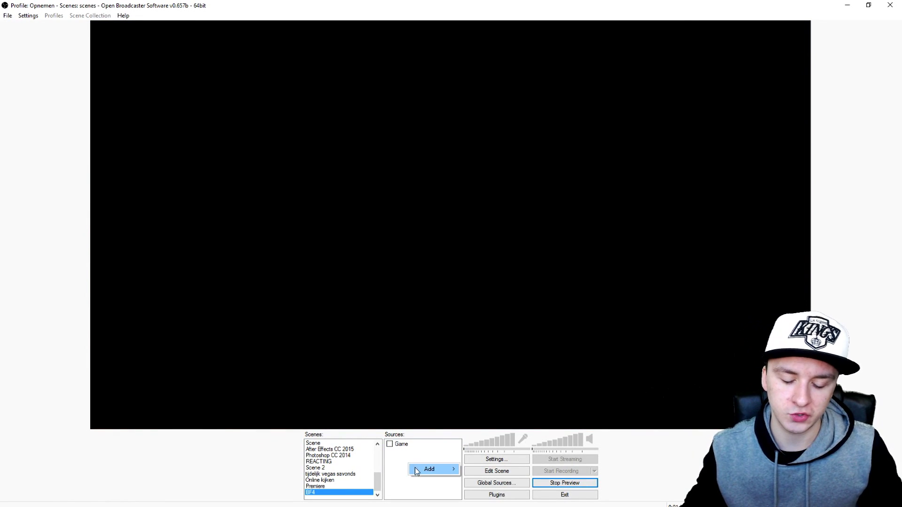
Step: Add a Window Capture source named 'Game 2' capturing the Battlefield 4 window
mouse_move(418, 471)
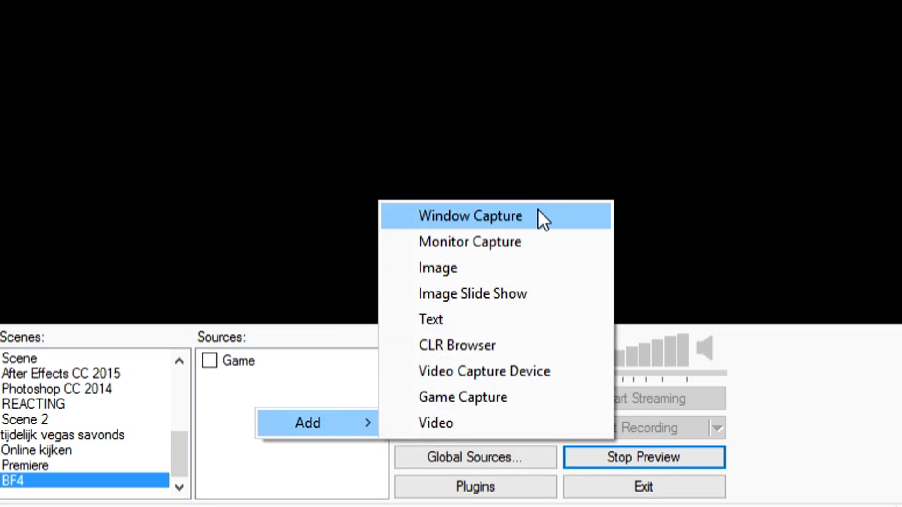
click(524, 387)
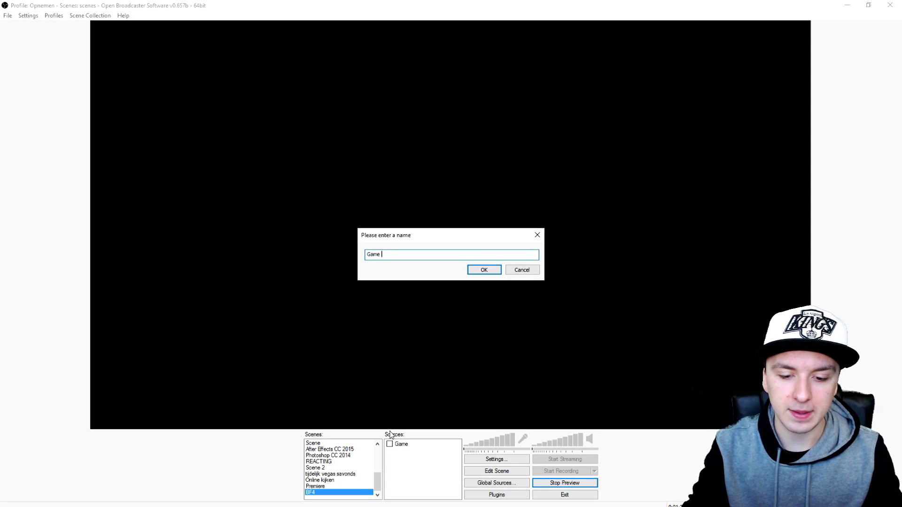
key(Return)
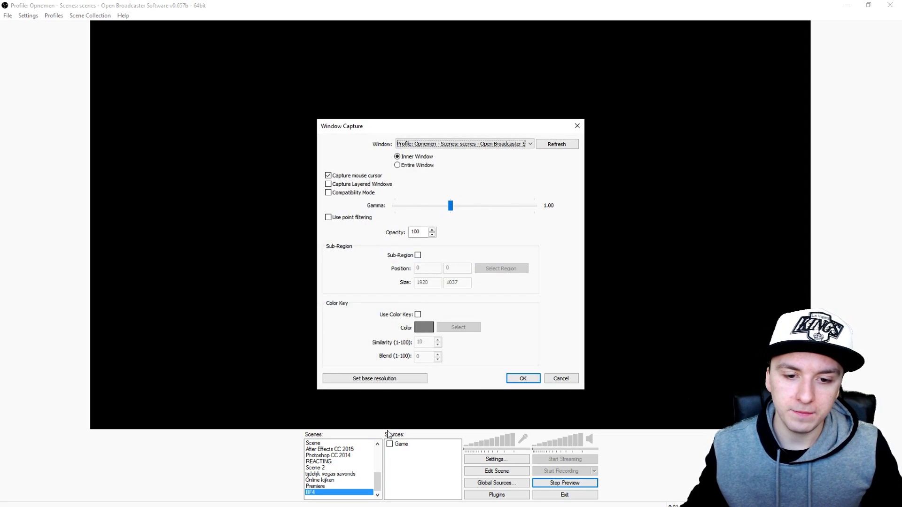
click(465, 147)
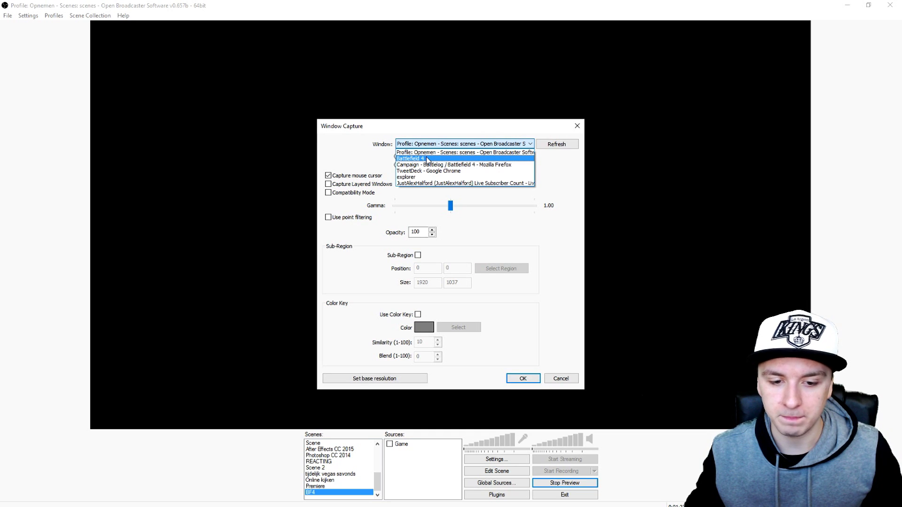
click(426, 159)
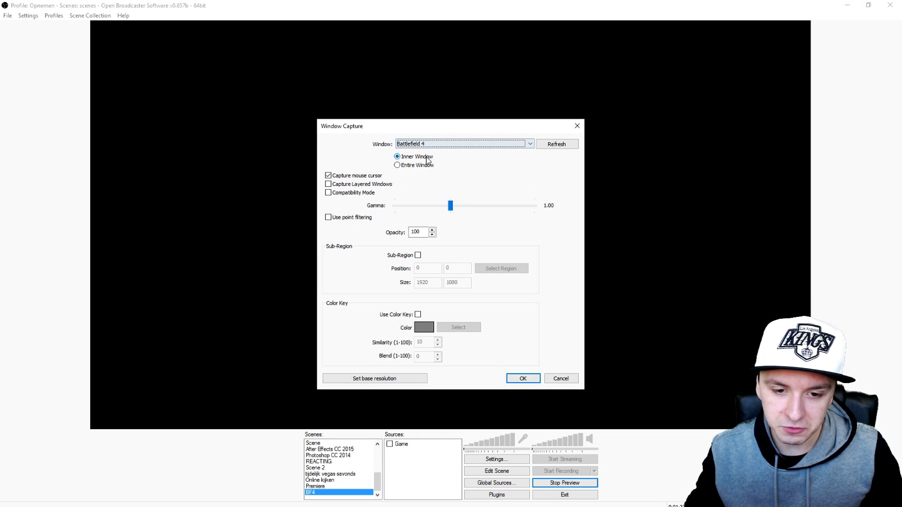
click(515, 380)
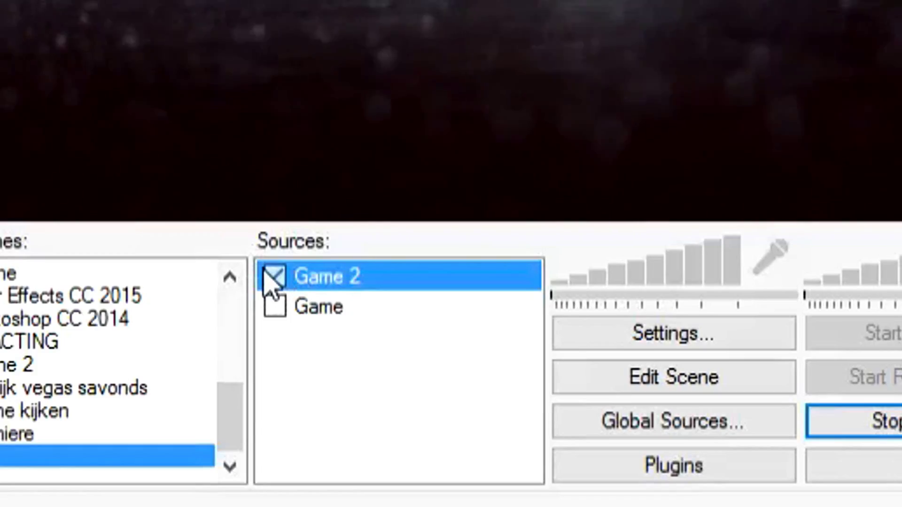
Step: Toggle Game and Game 2 on and off to compare, ending with both enabled
click(390, 444)
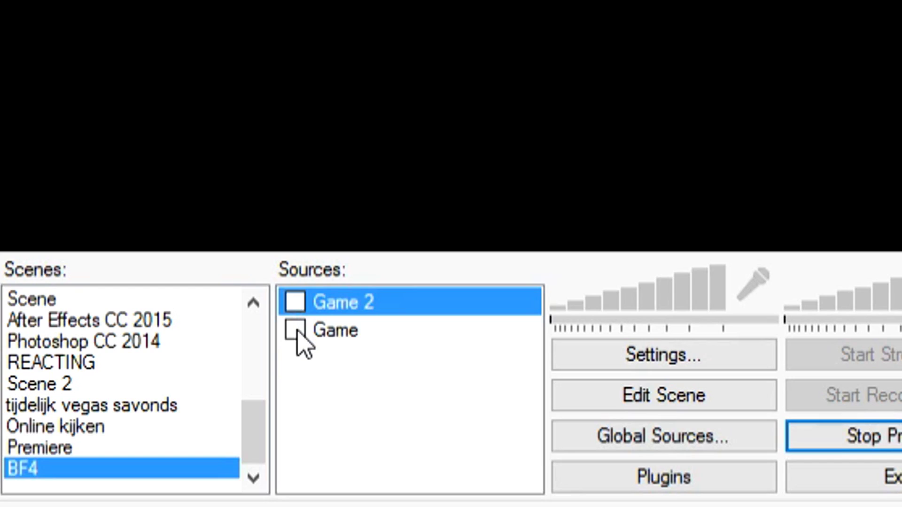
click(389, 452)
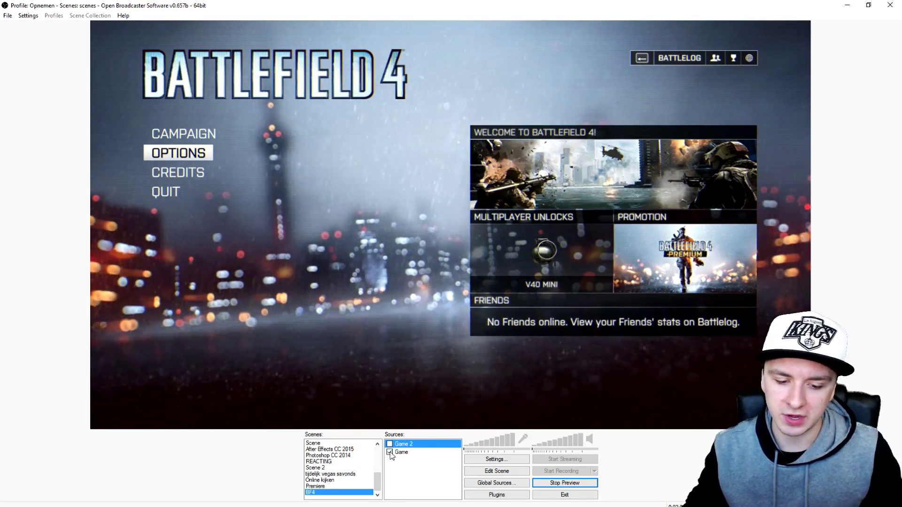
click(390, 453)
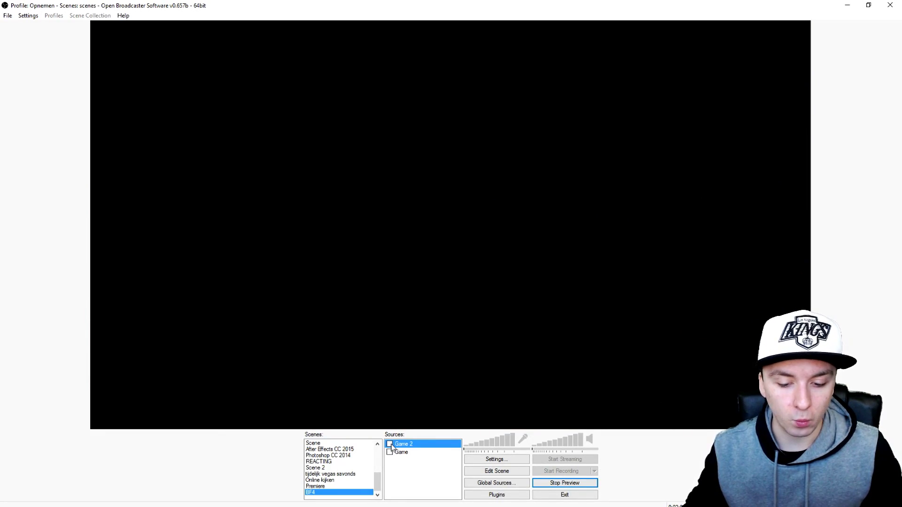
click(389, 444)
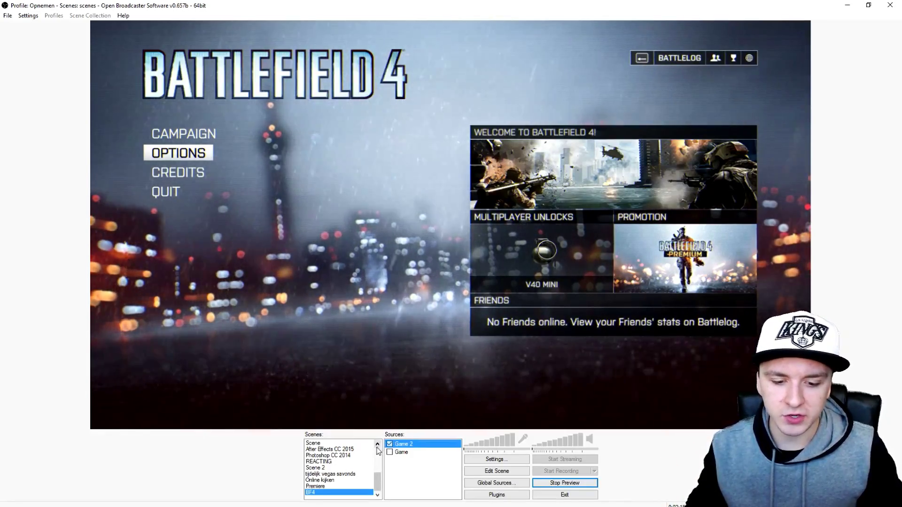
click(394, 458)
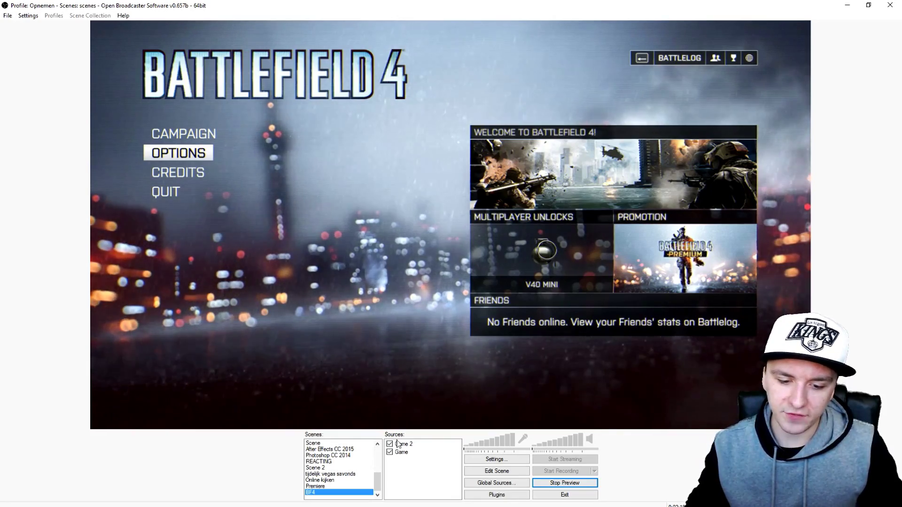
click(389, 452)
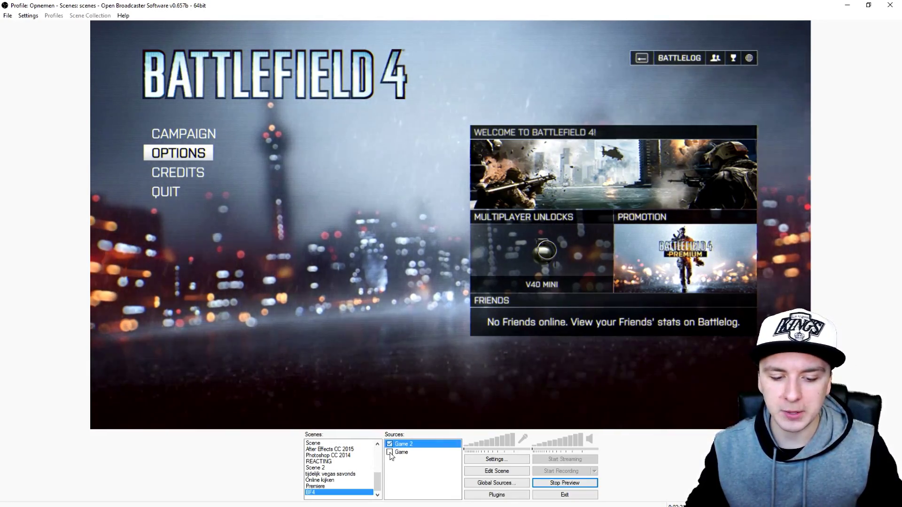
click(389, 452)
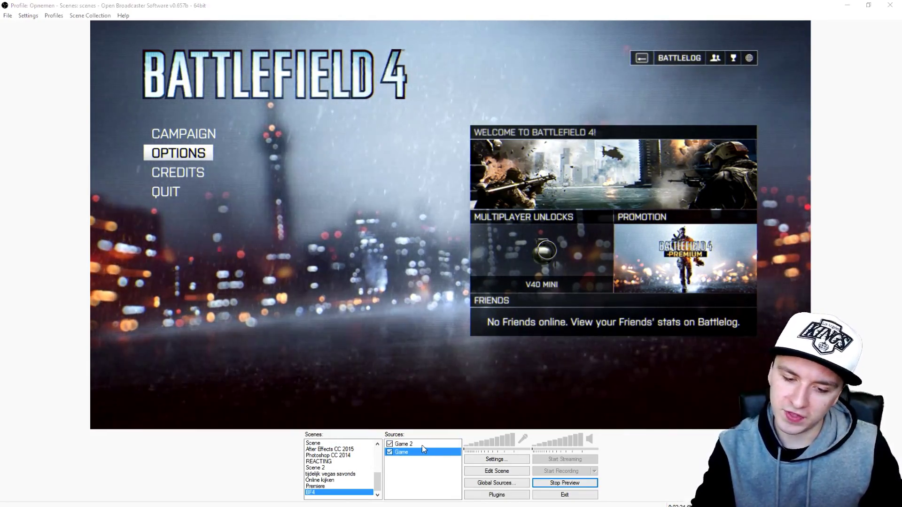
Step: Cancel deleting Game, then delete the Game 2 source by confirming with Ja
key(Delete)
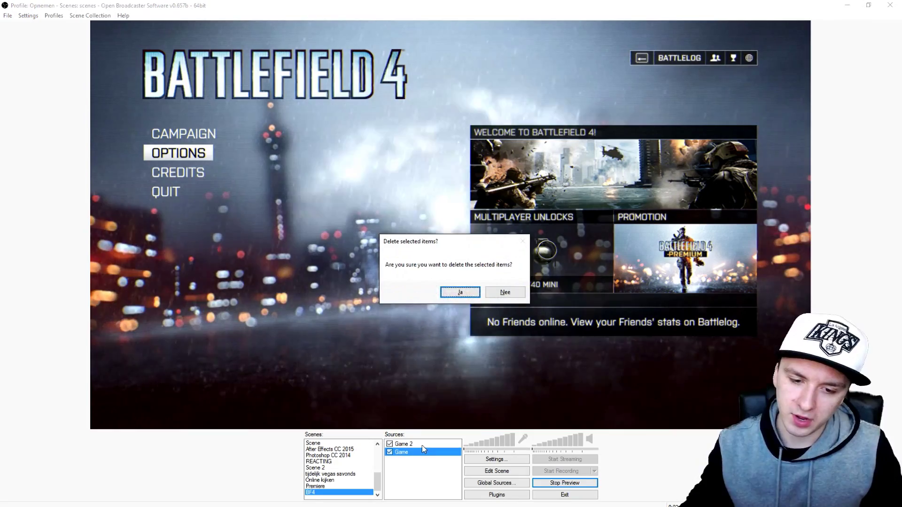
click(504, 292)
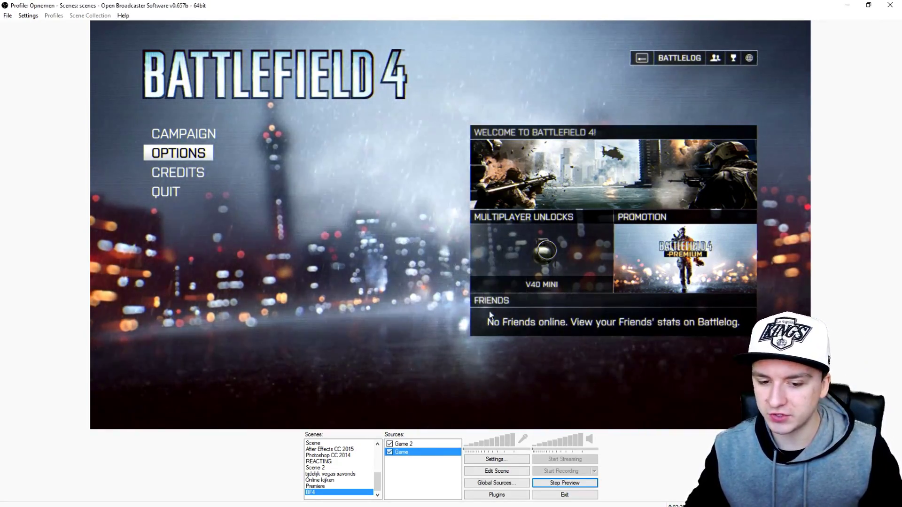
click(413, 444)
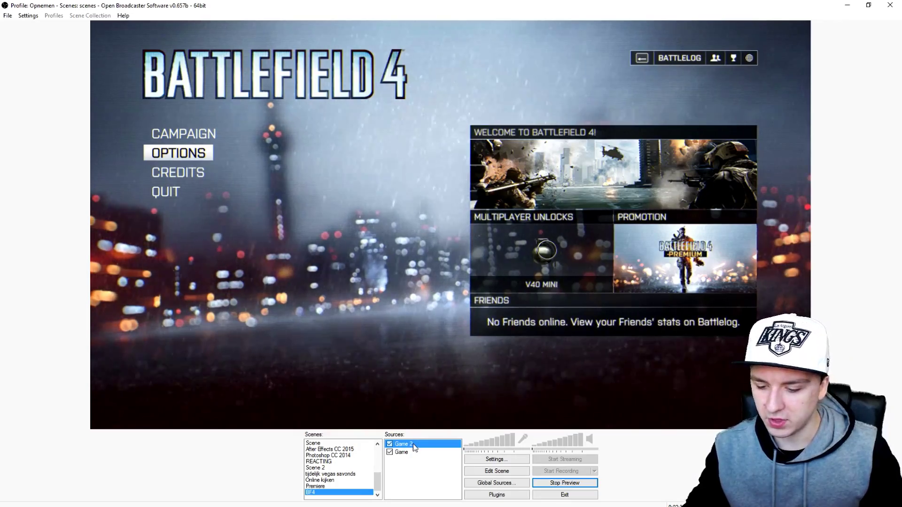
key(Delete)
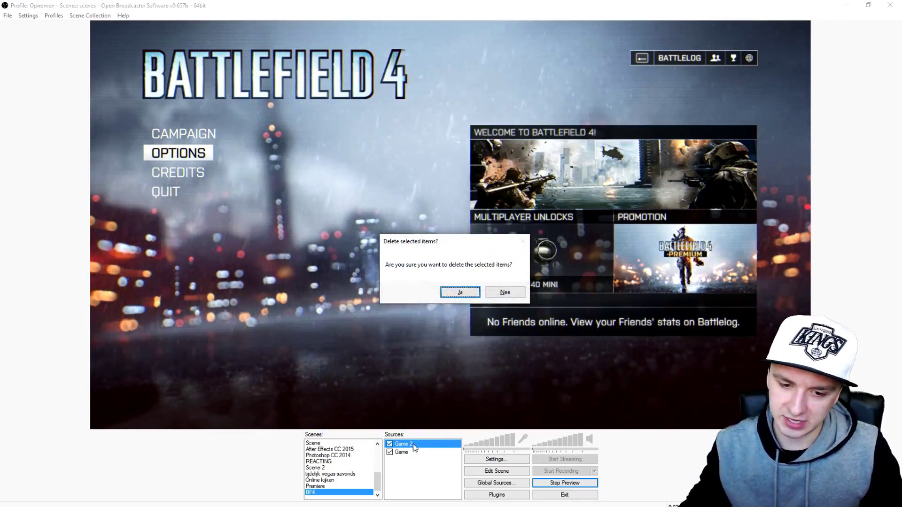
click(464, 289)
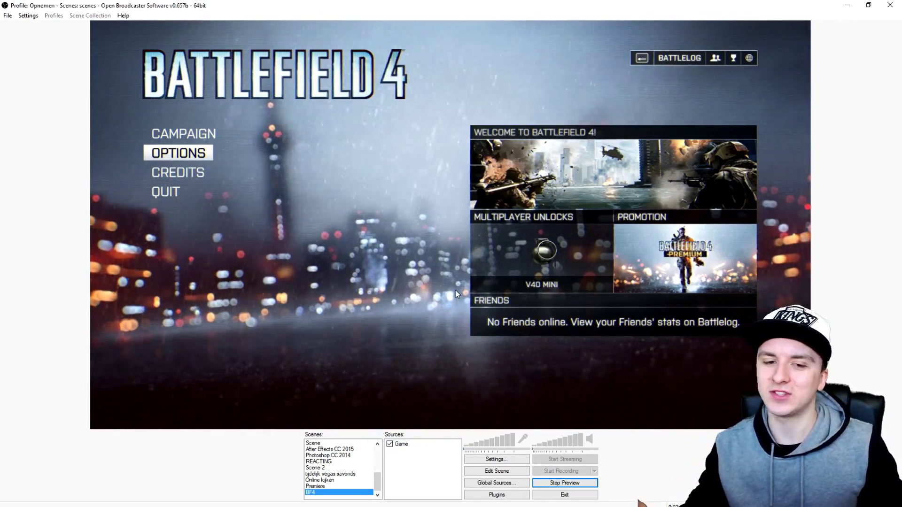